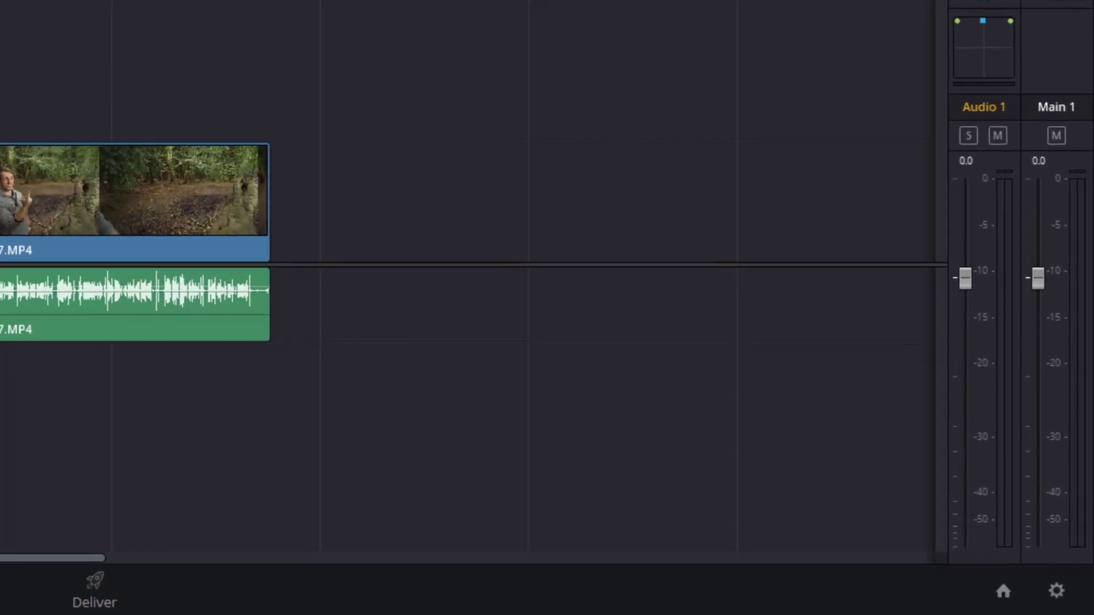
From Project Settings > Color Management, open the installed LUT folder in File Explorer.
click(1059, 600)
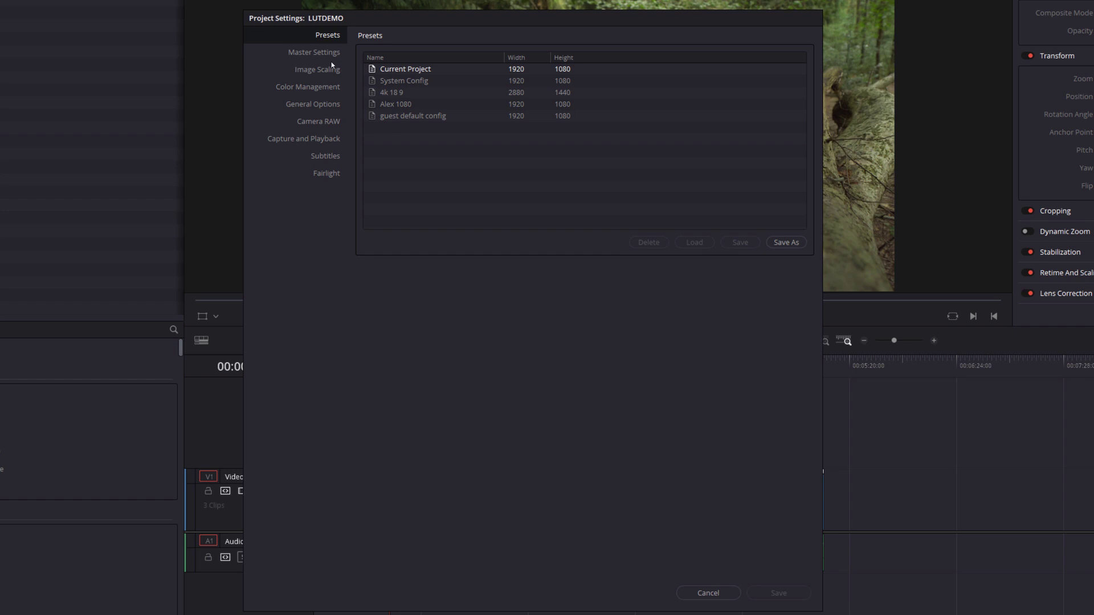
click(320, 91)
scroll(502, 160, down, 5)
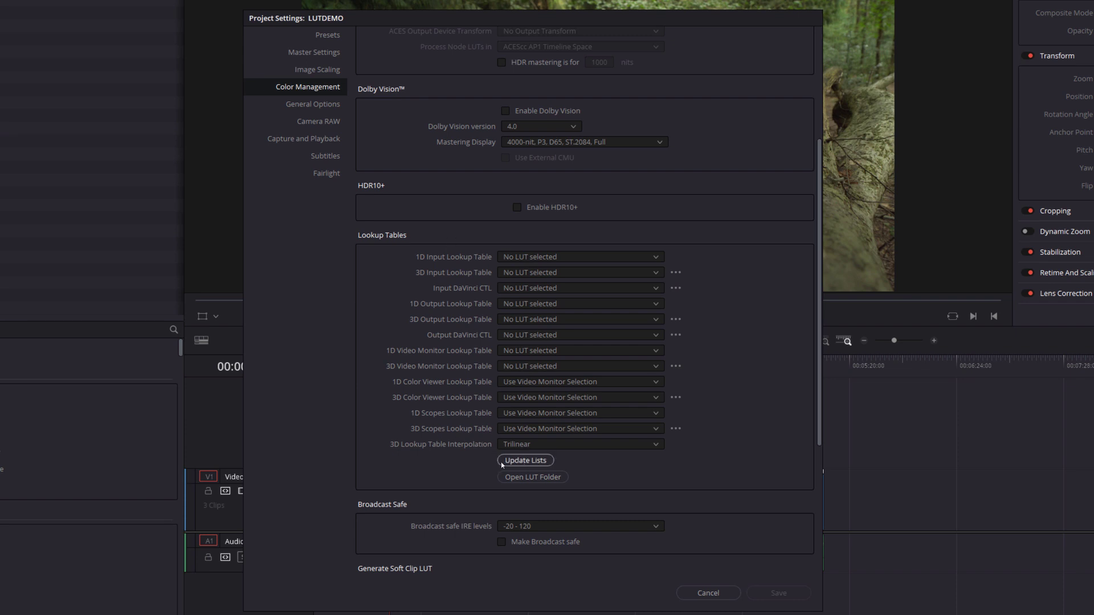
click(539, 479)
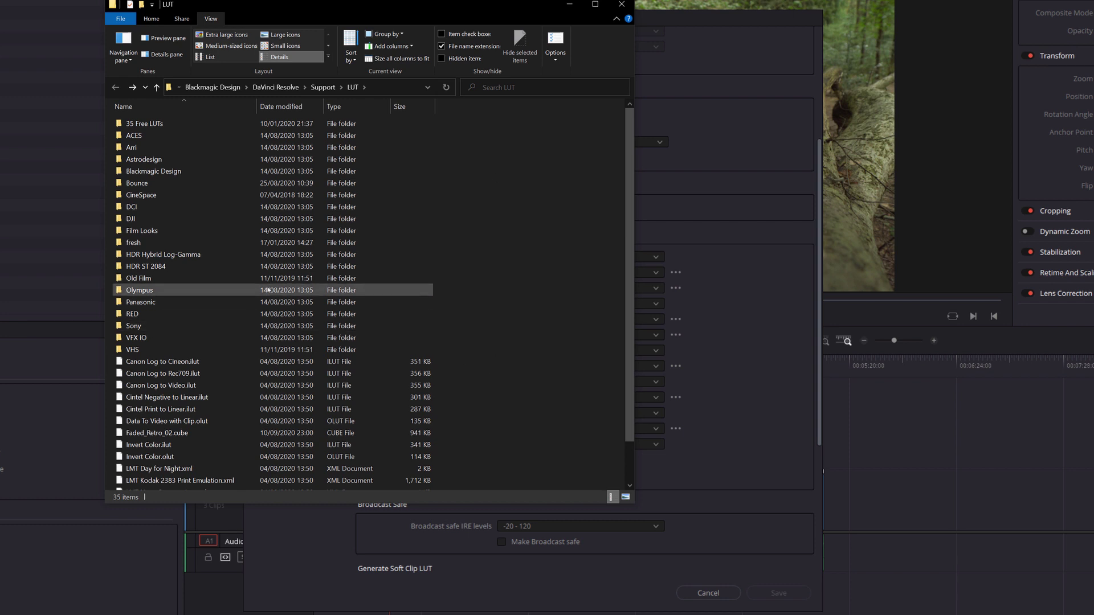
Navigate into Bounce > Urban Dark LUTs > LOG - Rec709 LUTs to show its six .cube files.
double_click(138, 183)
double_click(143, 170)
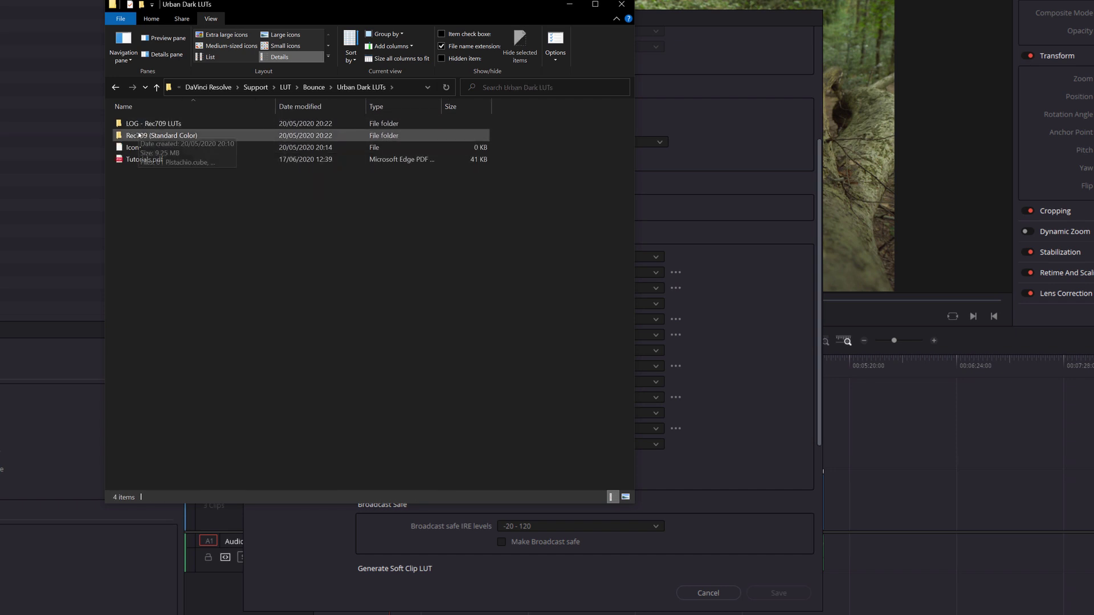
double_click(145, 123)
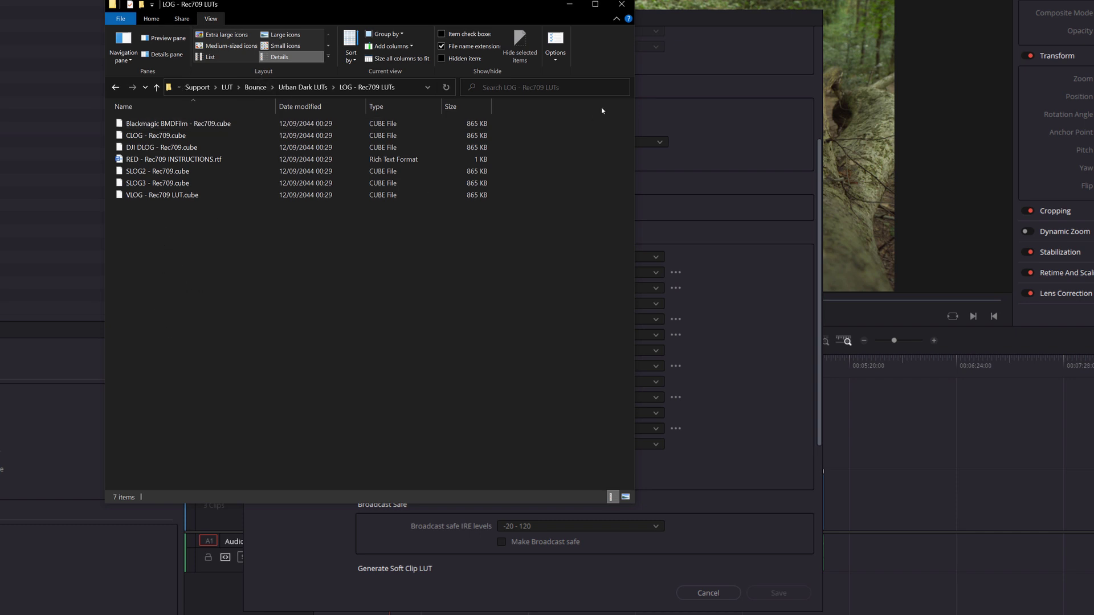
Close File Explorer and use Update Lists to reload the project's LUT lists.
click(624, 7)
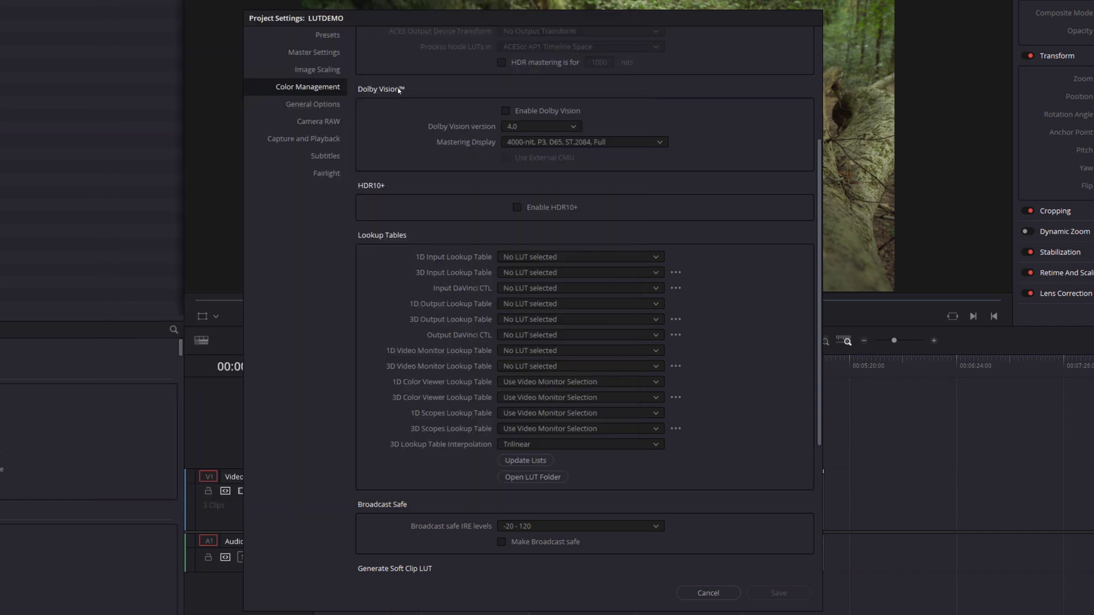
click(532, 462)
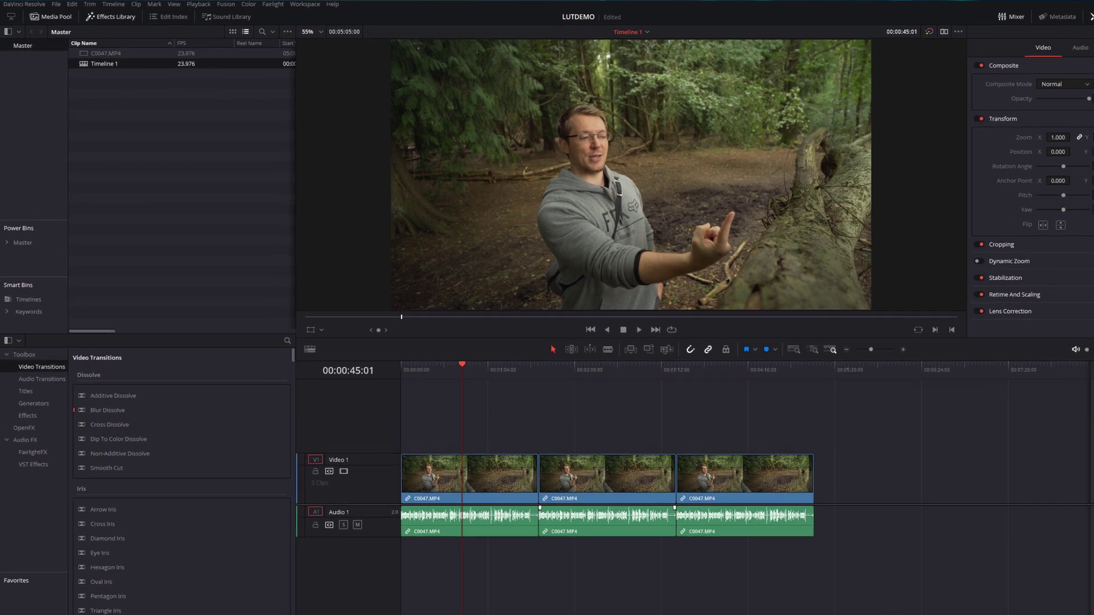
On the Color page, collapse the LUT browser tree to its LUTs root.
click(597, 605)
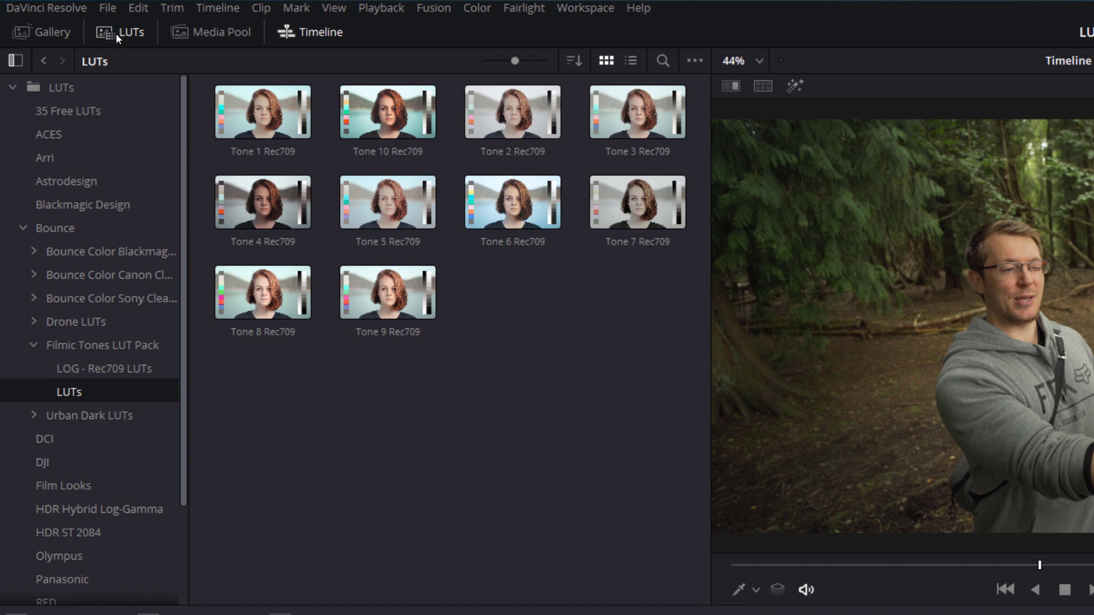
click(115, 33)
click(115, 33)
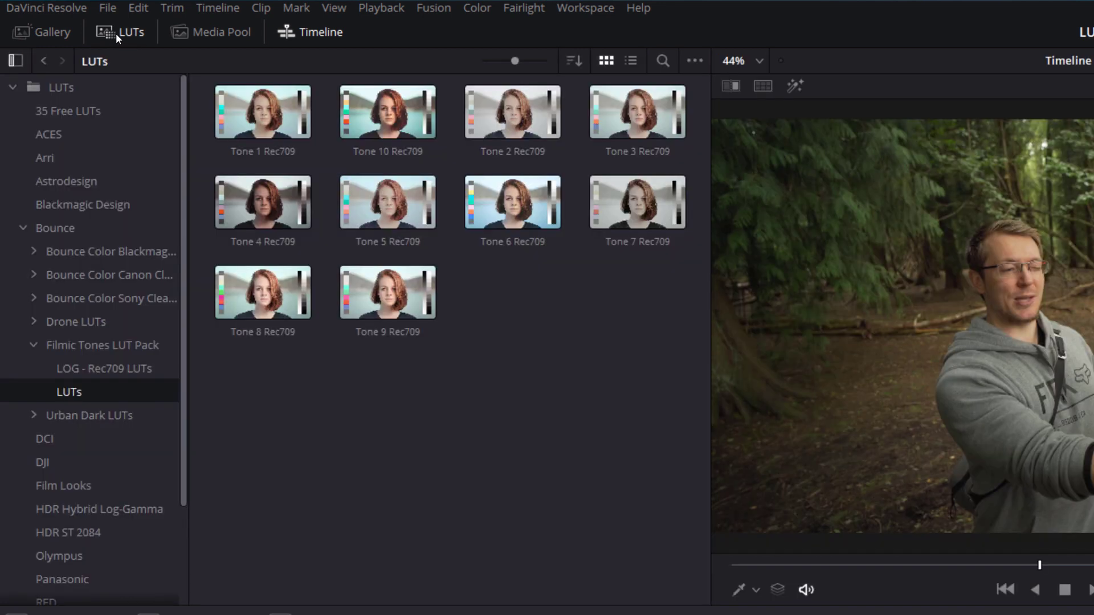
click(14, 87)
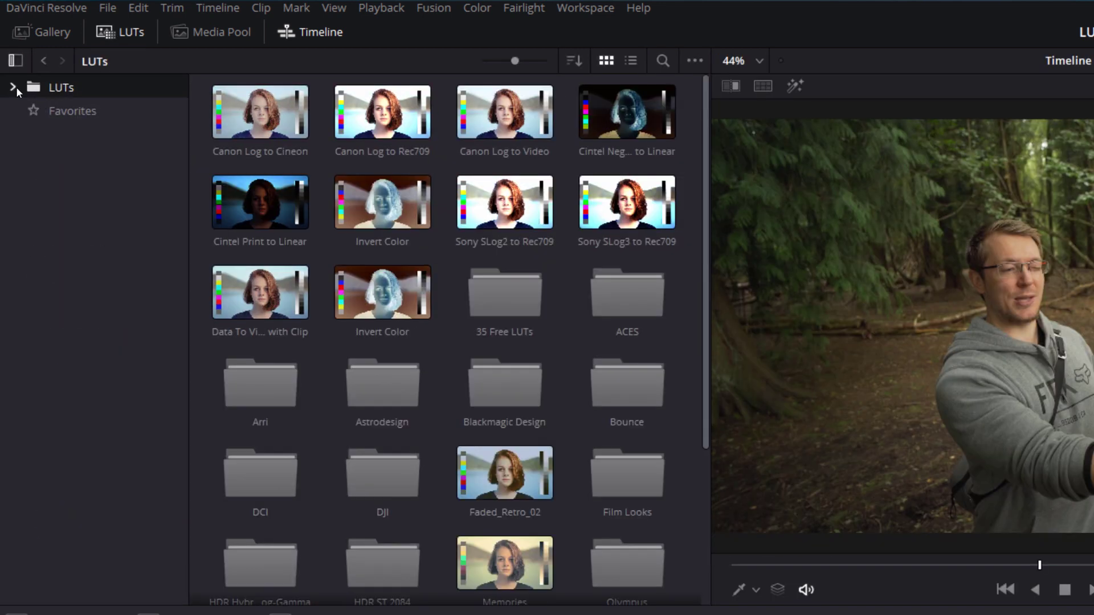
Open the LUTs root's file location, then refresh the LUT library to list all installed folders.
right_click(53, 87)
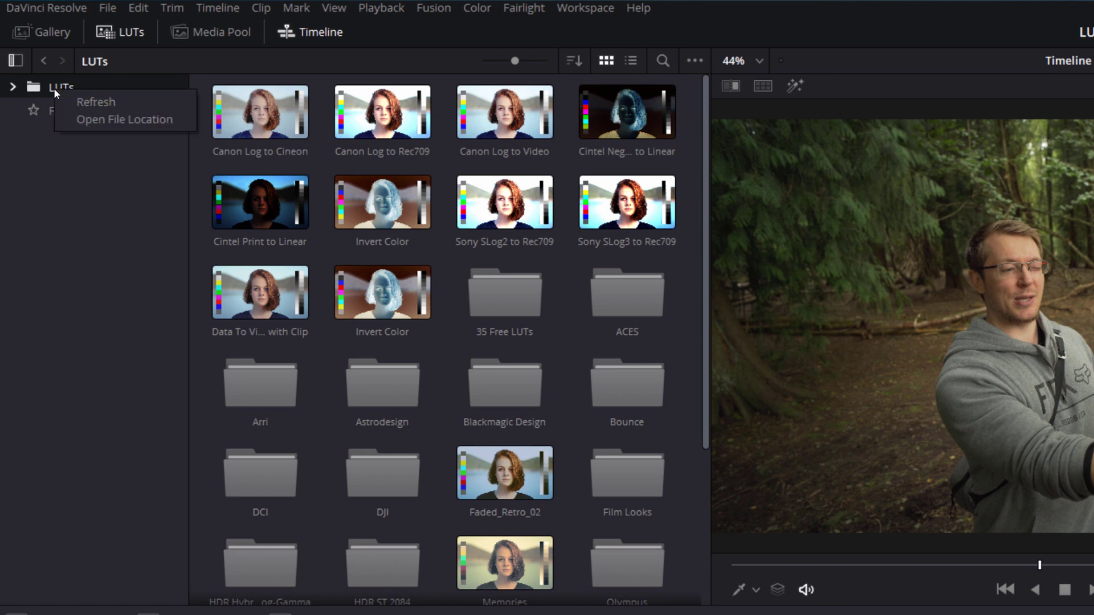
click(84, 120)
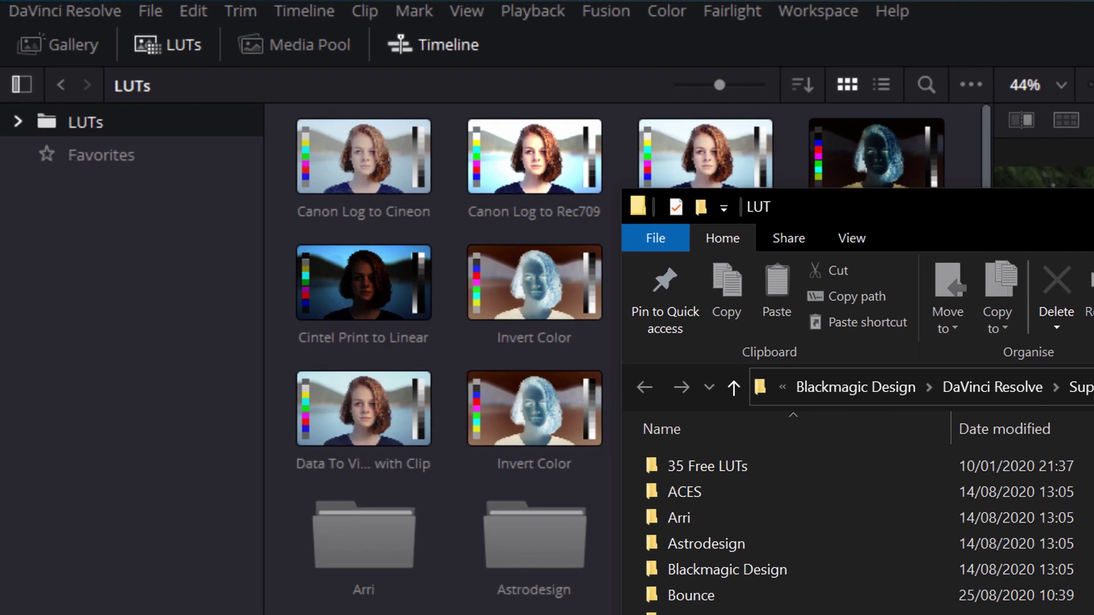
click(152, 186)
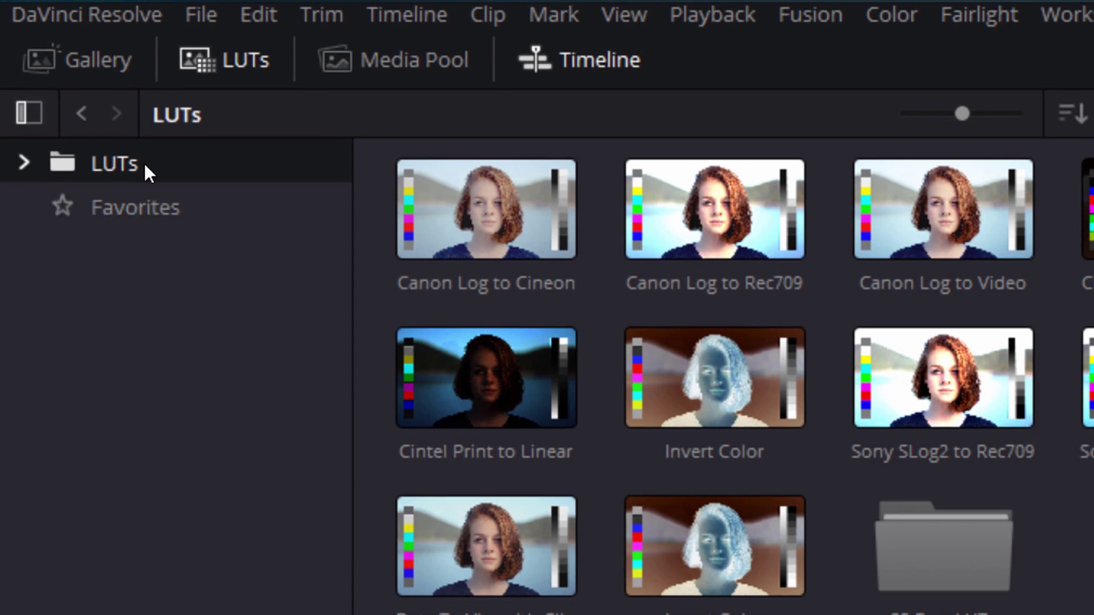
right_click(143, 164)
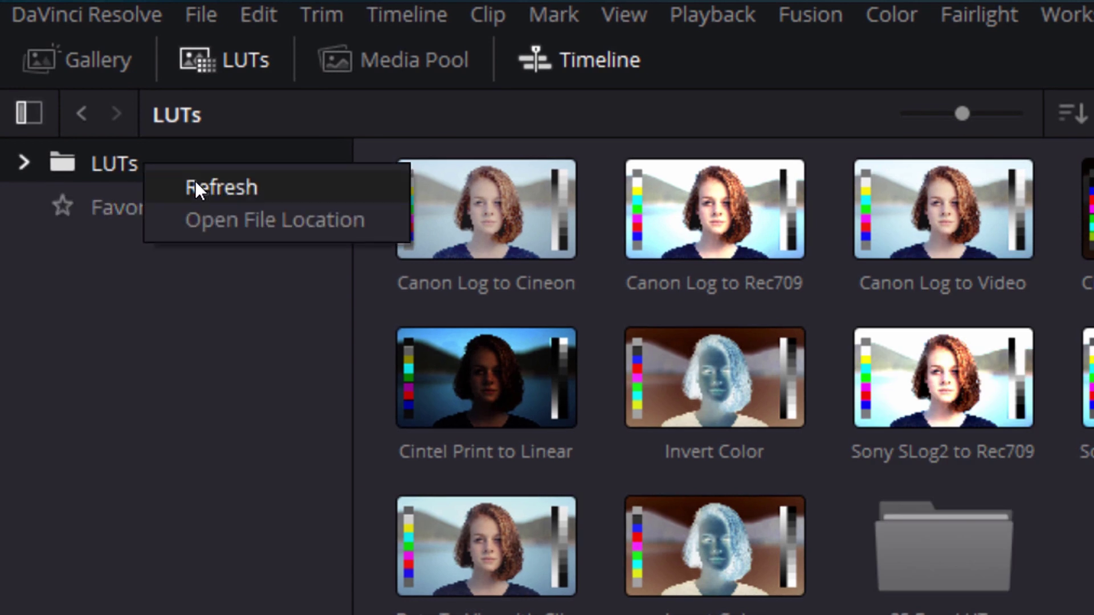
click(240, 188)
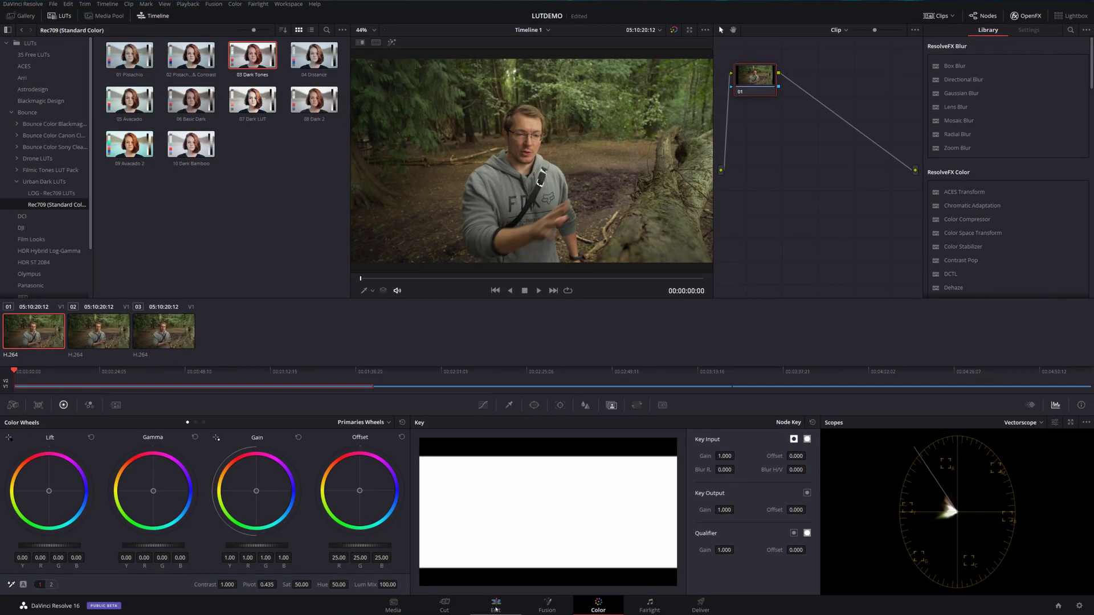
On the Edit page, place an Adjustment Clip on Video 2 spanning all V1 clips.
click(495, 606)
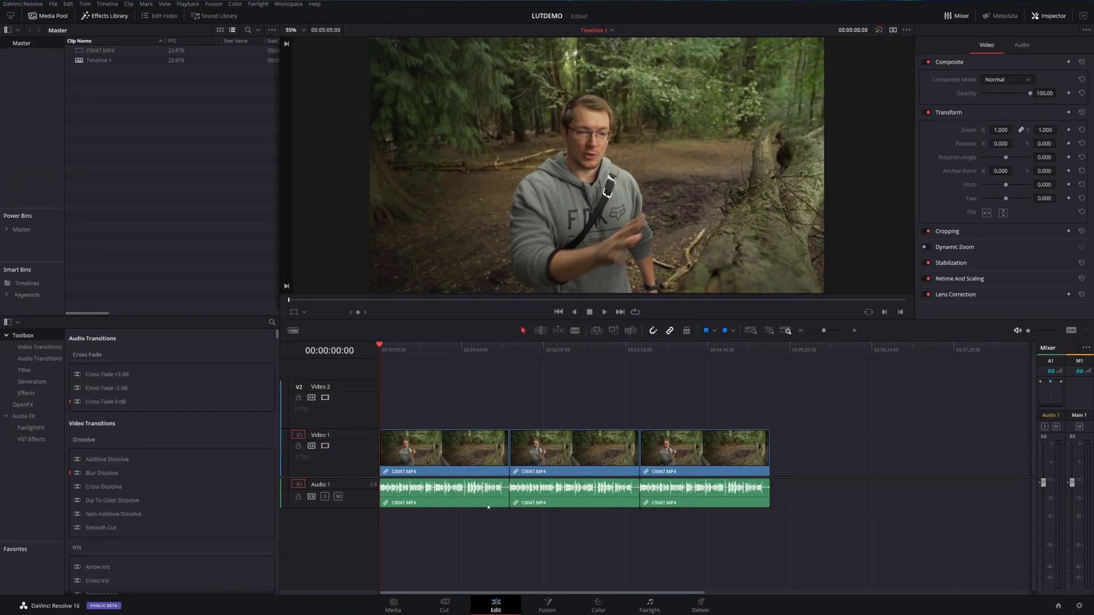
drag(429, 386, 780, 518)
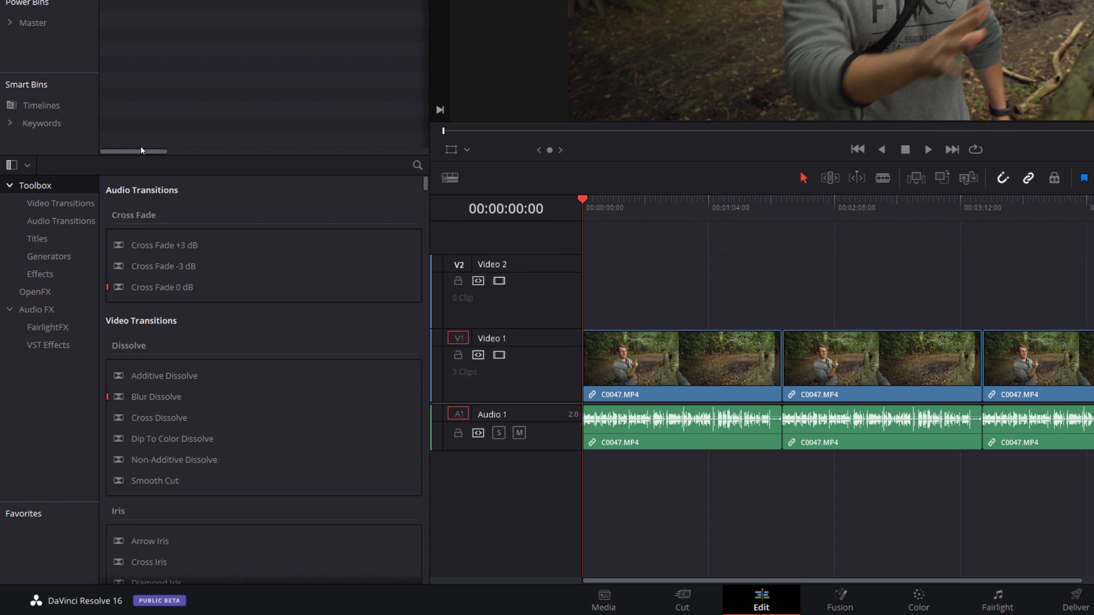
click(41, 274)
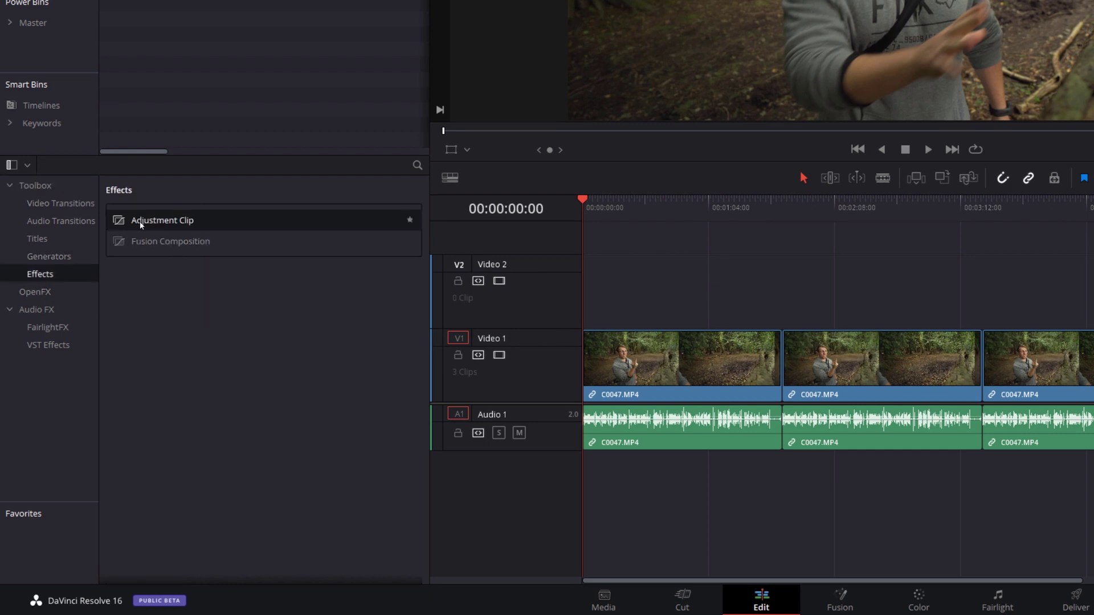
drag(147, 225, 654, 307)
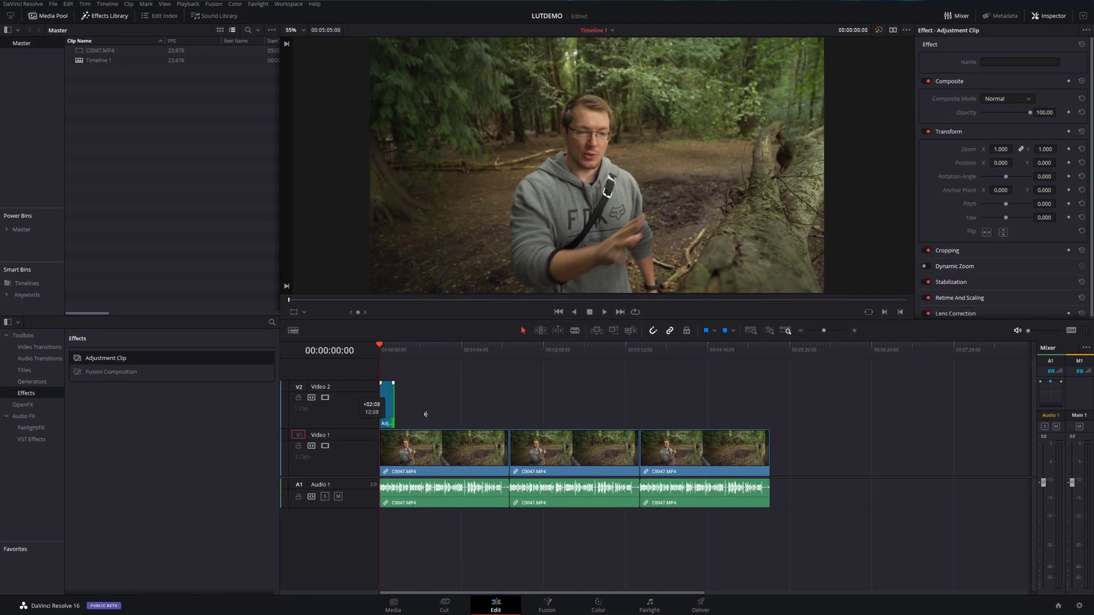
drag(425, 414, 769, 415)
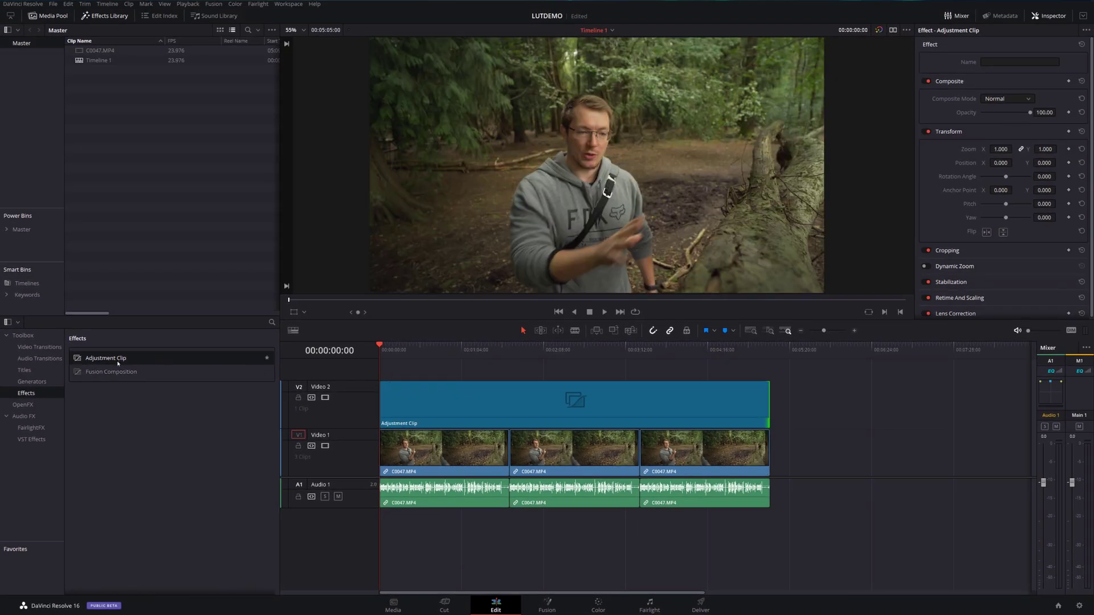
Save the project and select the Adjustment Clip on Video 2.
key(ctrl+s)
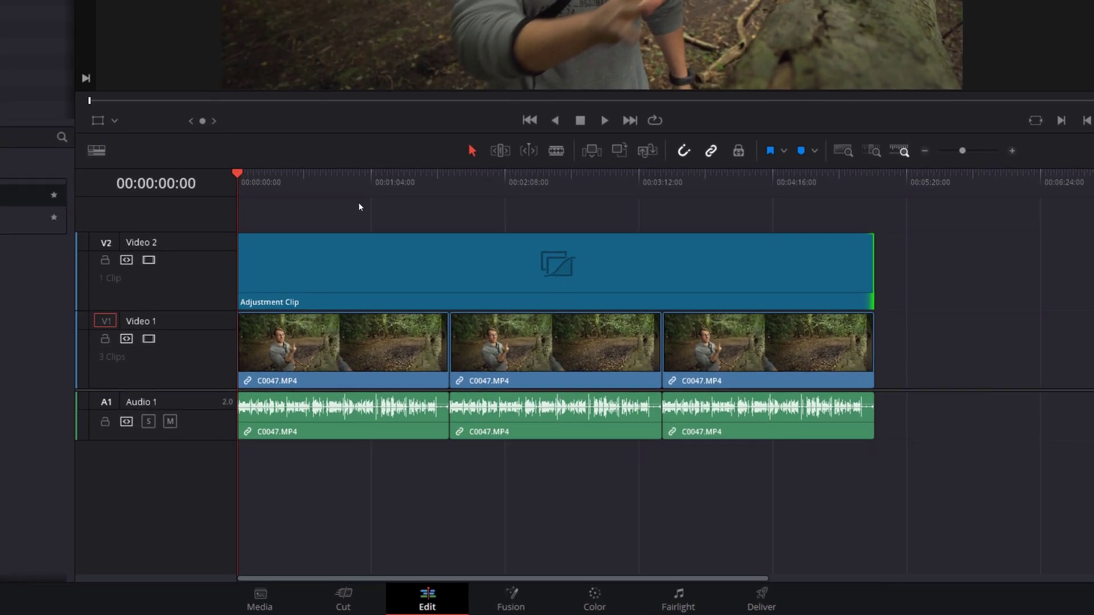
click(483, 393)
click(409, 252)
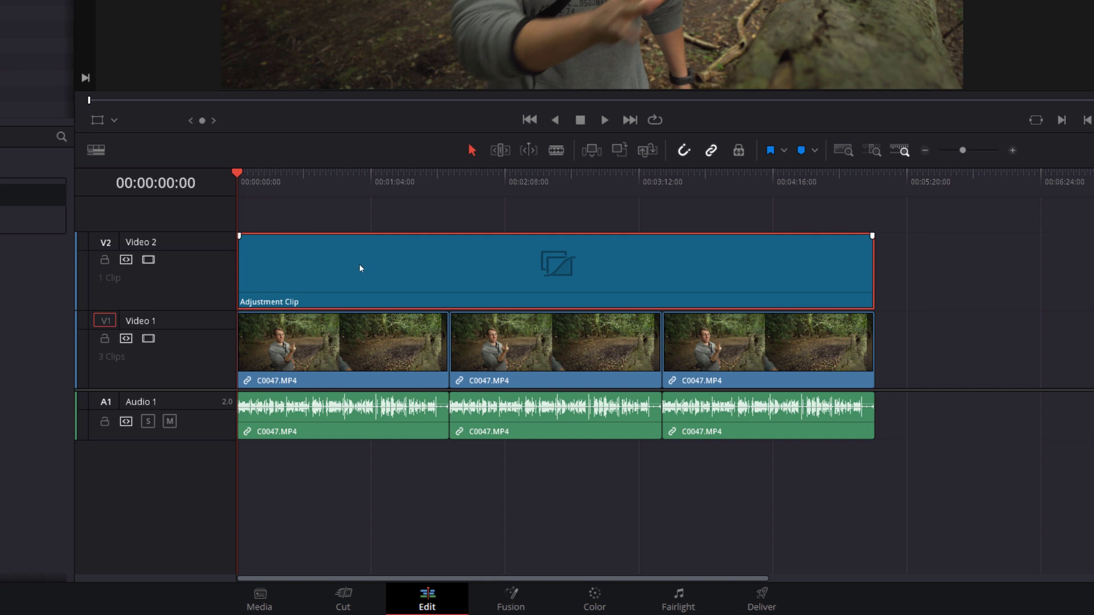
On the Color page, select the Adjustment Clip thumbnail in the clip strip for grading.
click(597, 604)
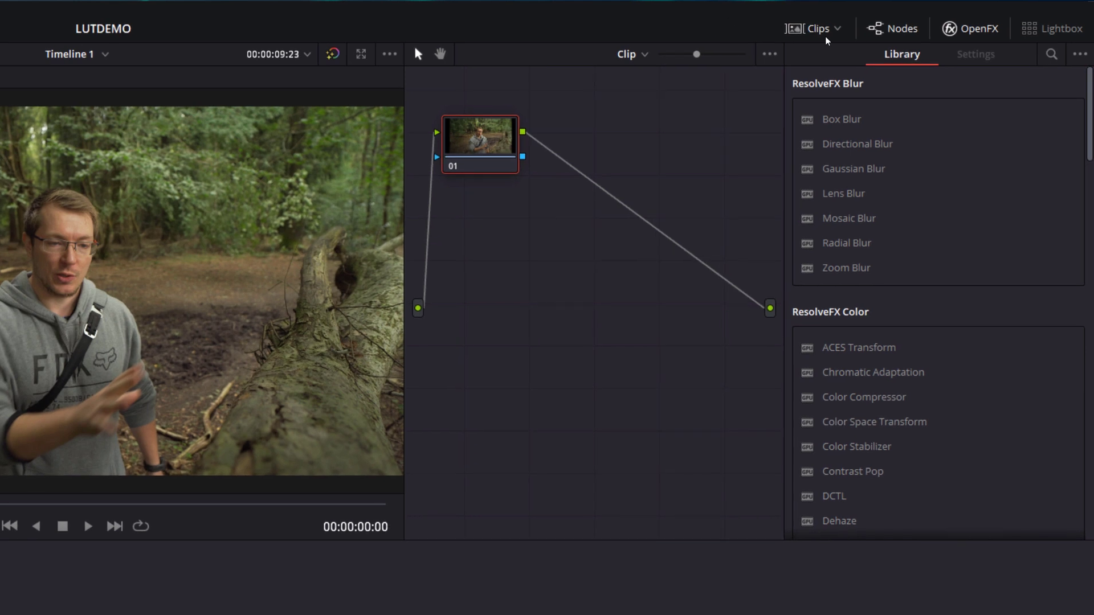
click(810, 36)
click(810, 36)
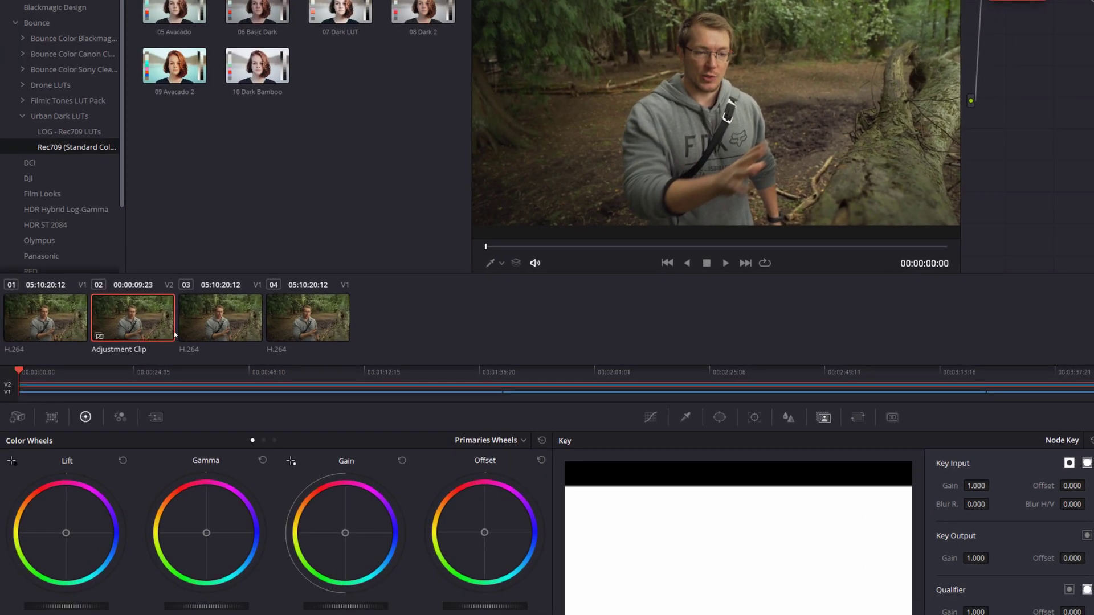
key(Up)
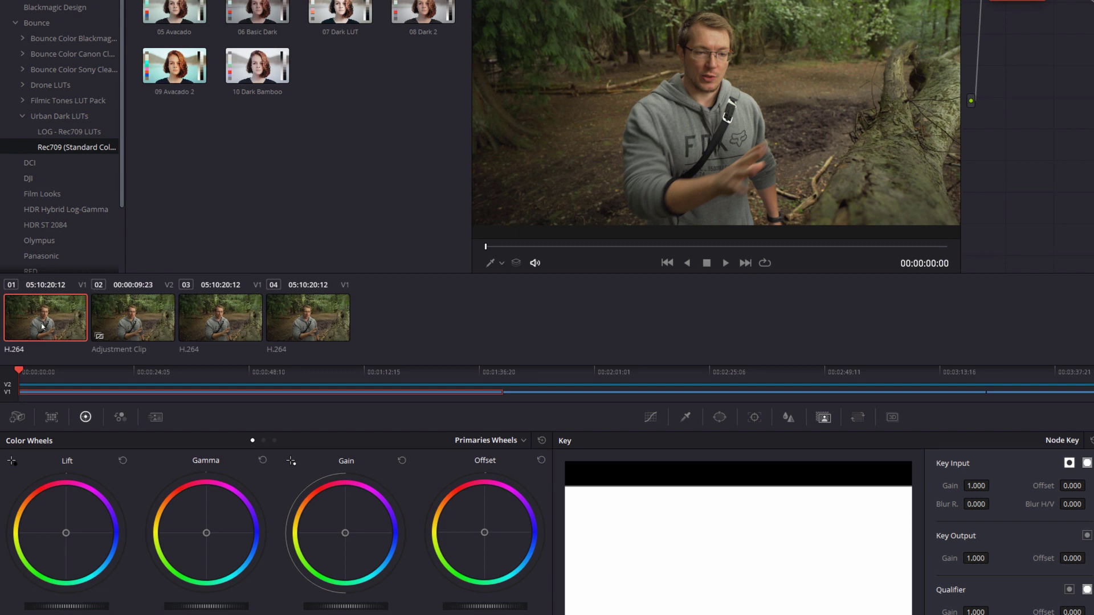
click(121, 317)
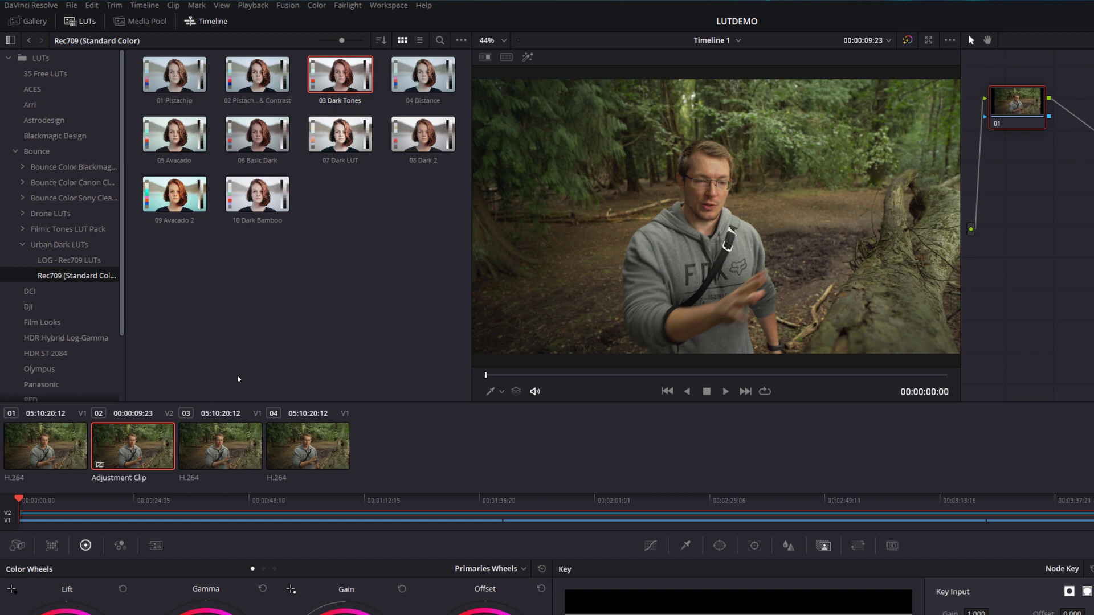
Deselect the Dark Tones LUT and turn off Live Preview in the LUT browser options.
click(298, 337)
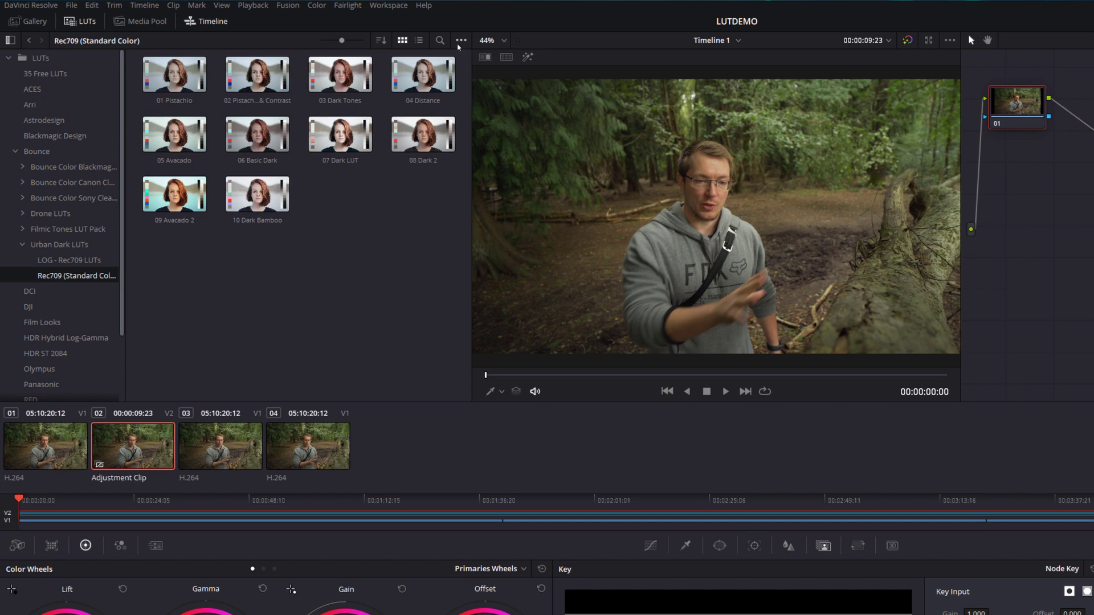
click(461, 40)
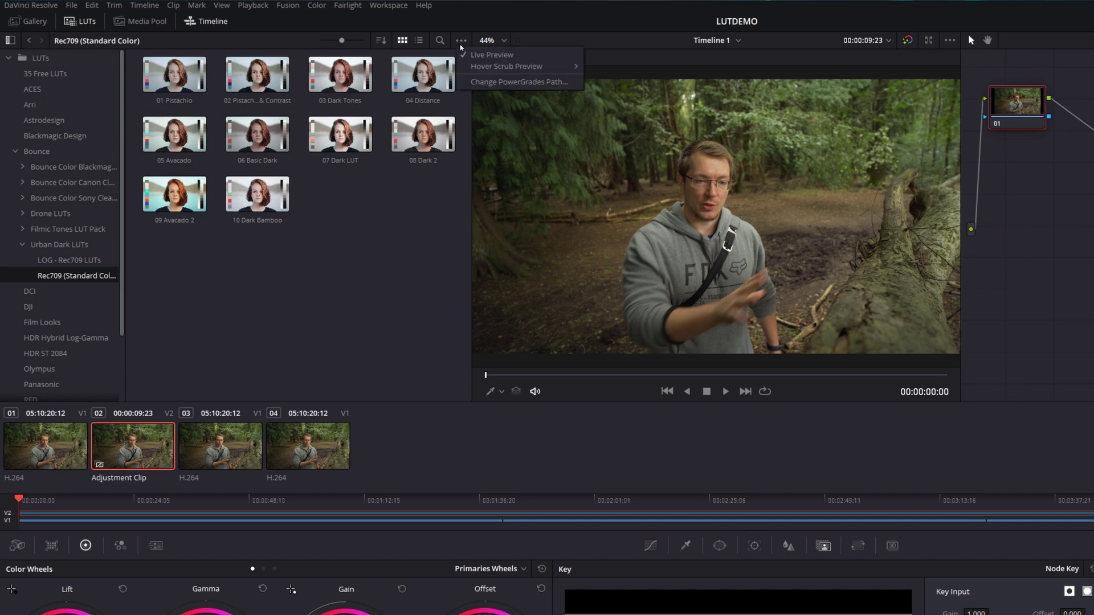
click(513, 57)
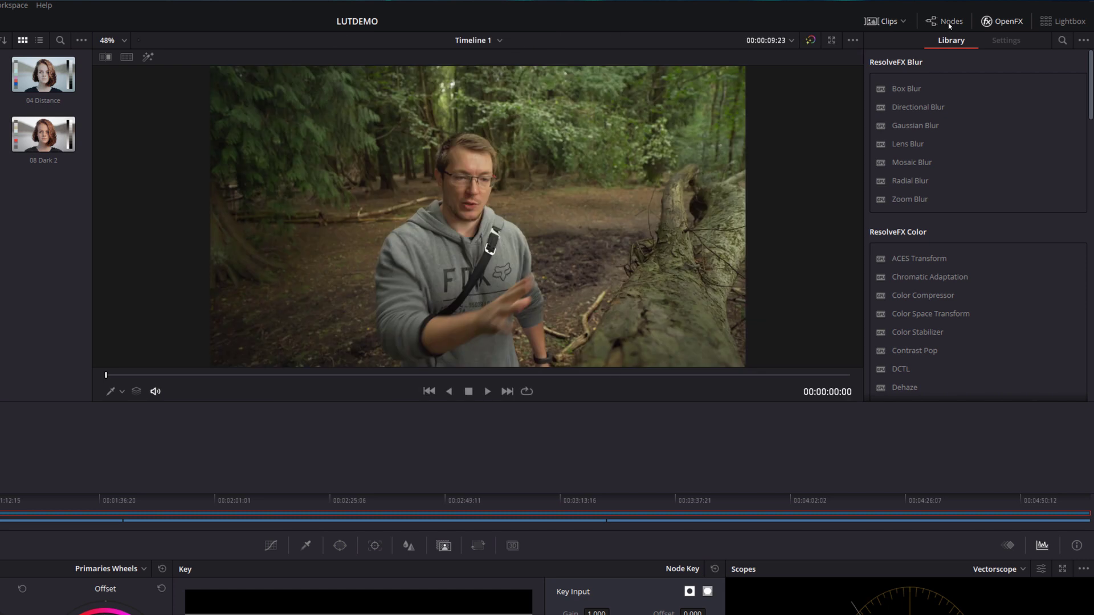
Add serial node 02 after node 01 with Alt+S and tidy both nodes' positions.
click(945, 22)
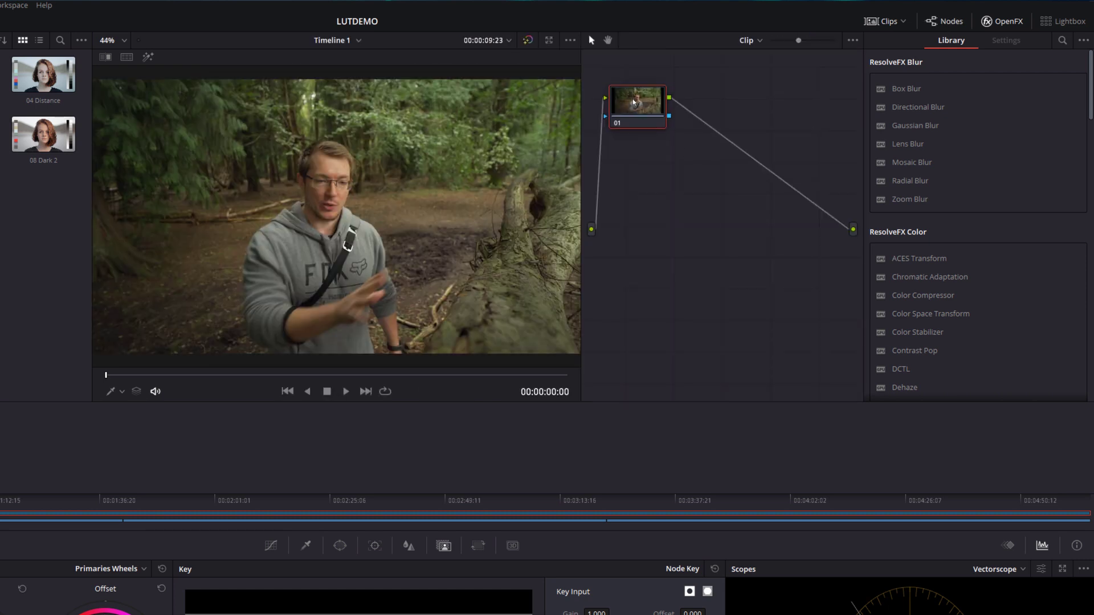
drag(632, 100, 634, 110)
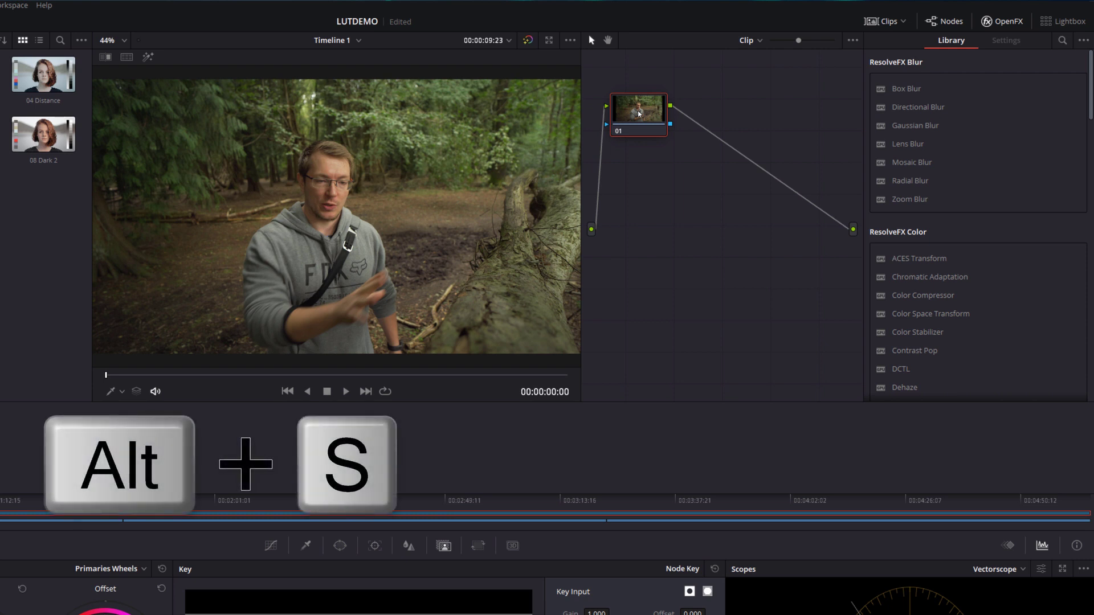
key(alt+s)
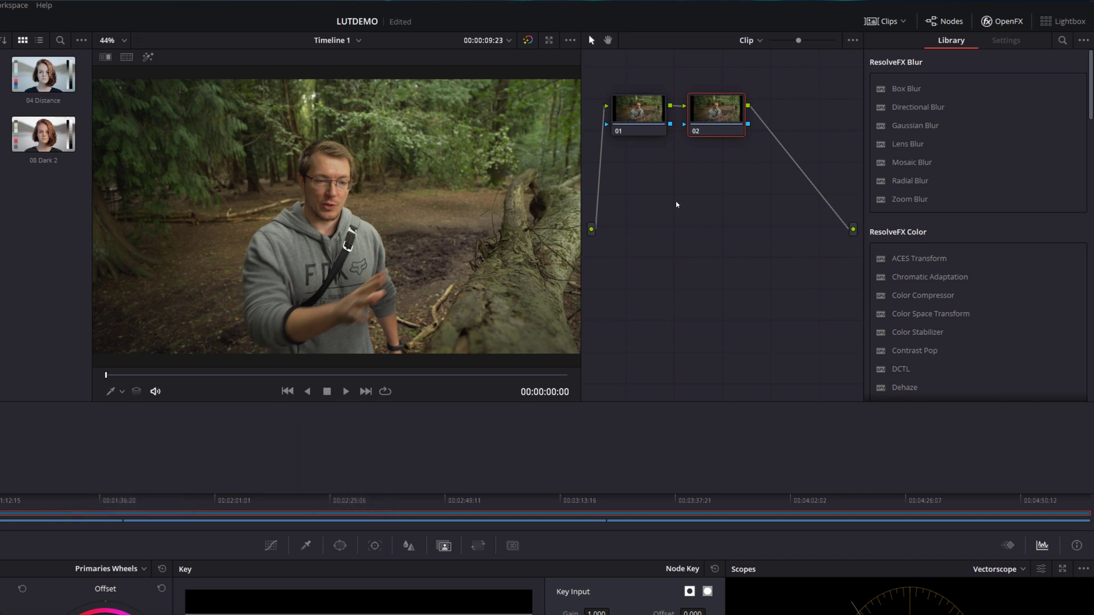
click(652, 121)
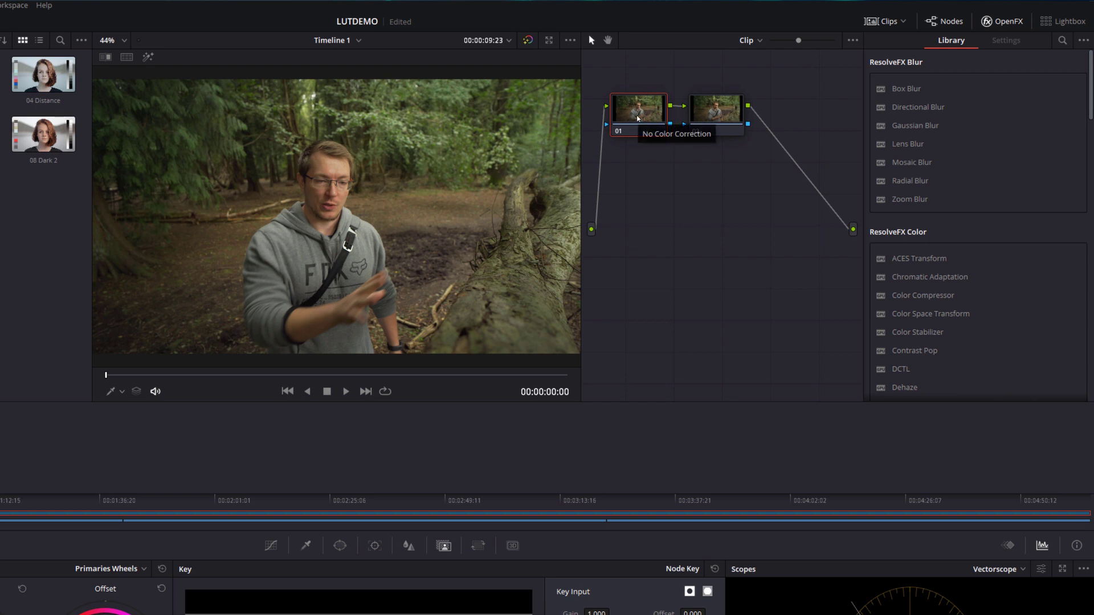
click(714, 106)
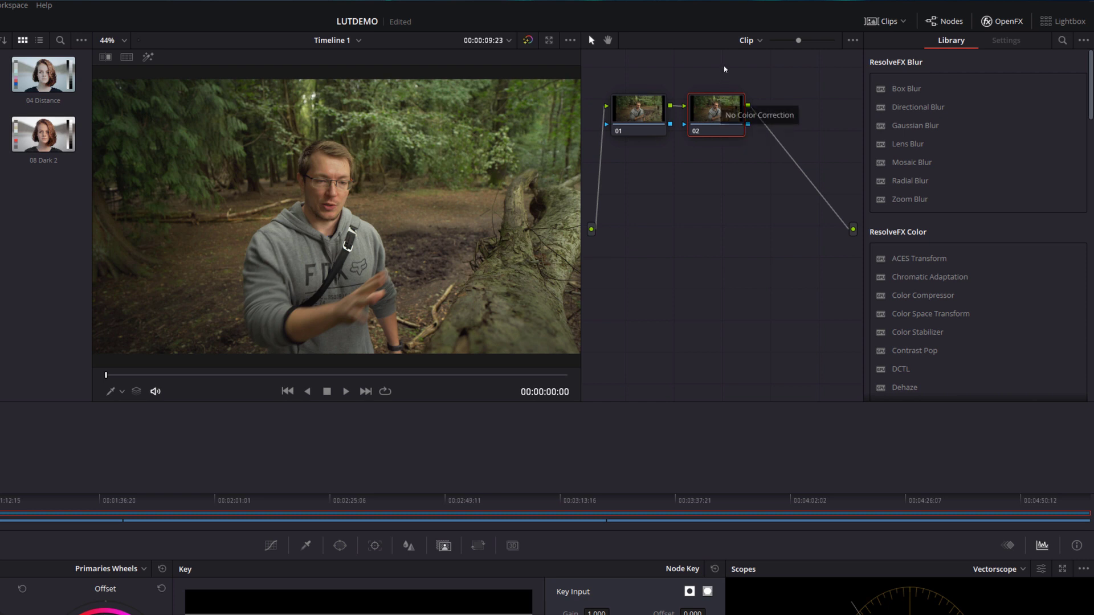
drag(719, 114, 731, 112)
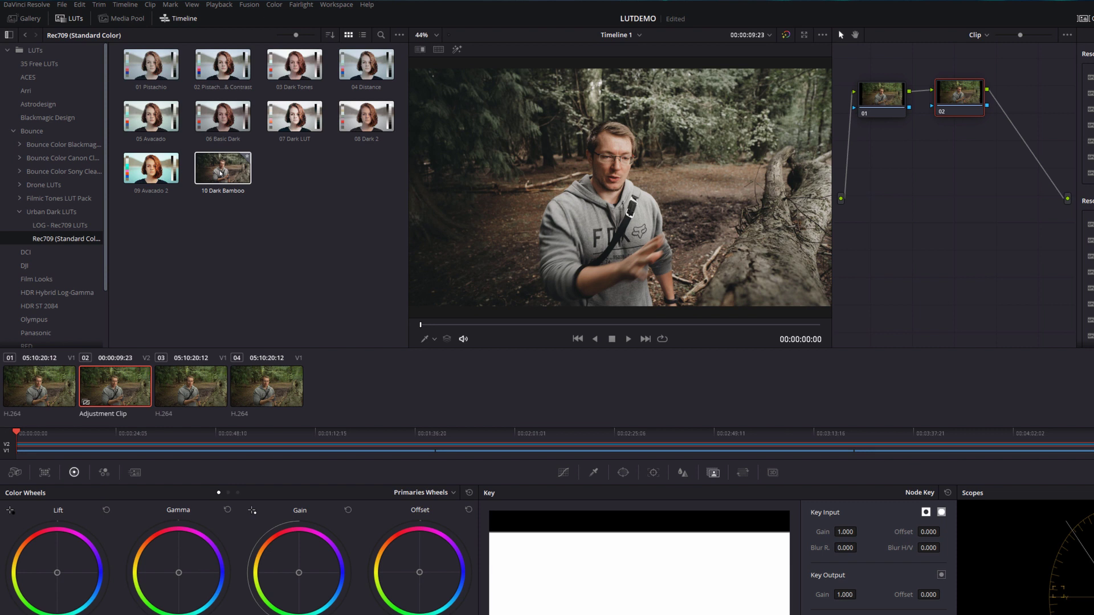
Apply the 10 Dark Bamboo LUT to node 02, then set its LUT back to No LUT.
double_click(221, 173)
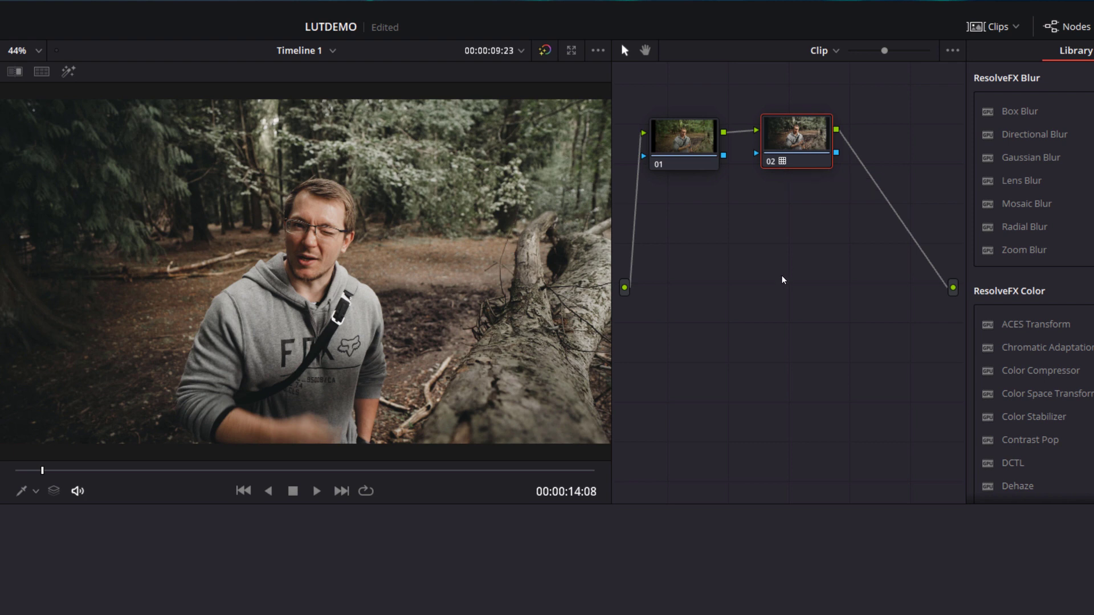
right_click(785, 135)
mouse_move(832, 297)
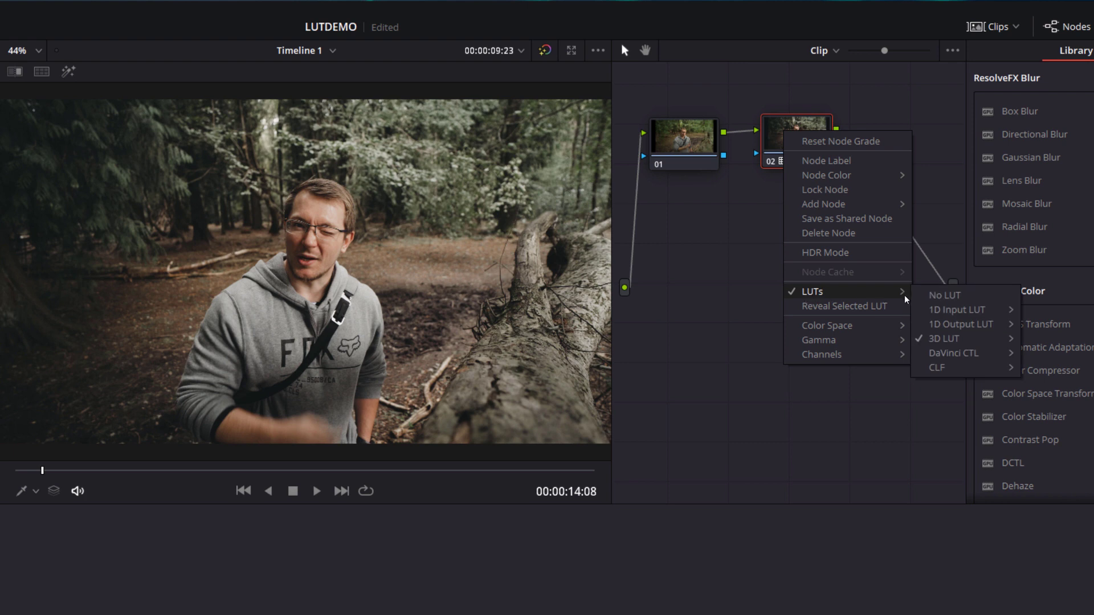
click(948, 297)
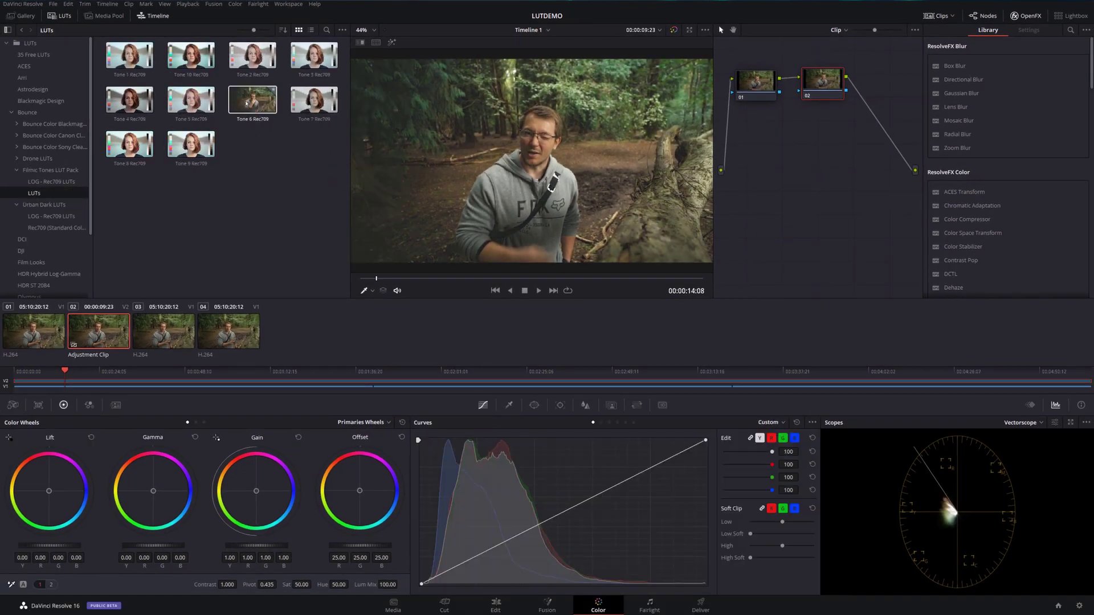
Apply the Tone 6 Rec709 LUT to node 02 and set its Key Output Gain to about 0.5.
double_click(246, 103)
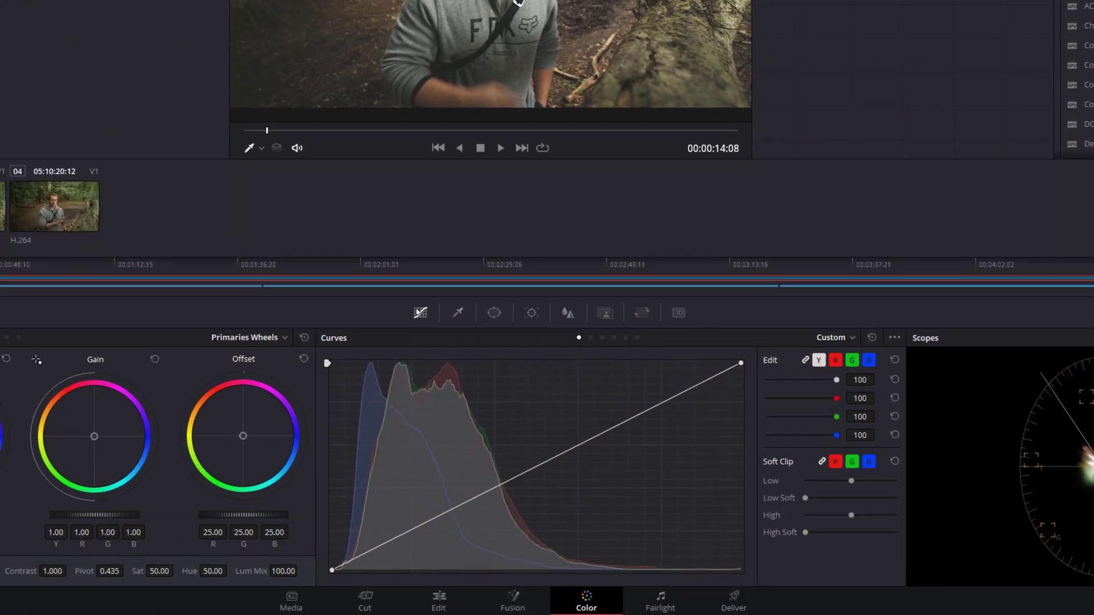
click(612, 319)
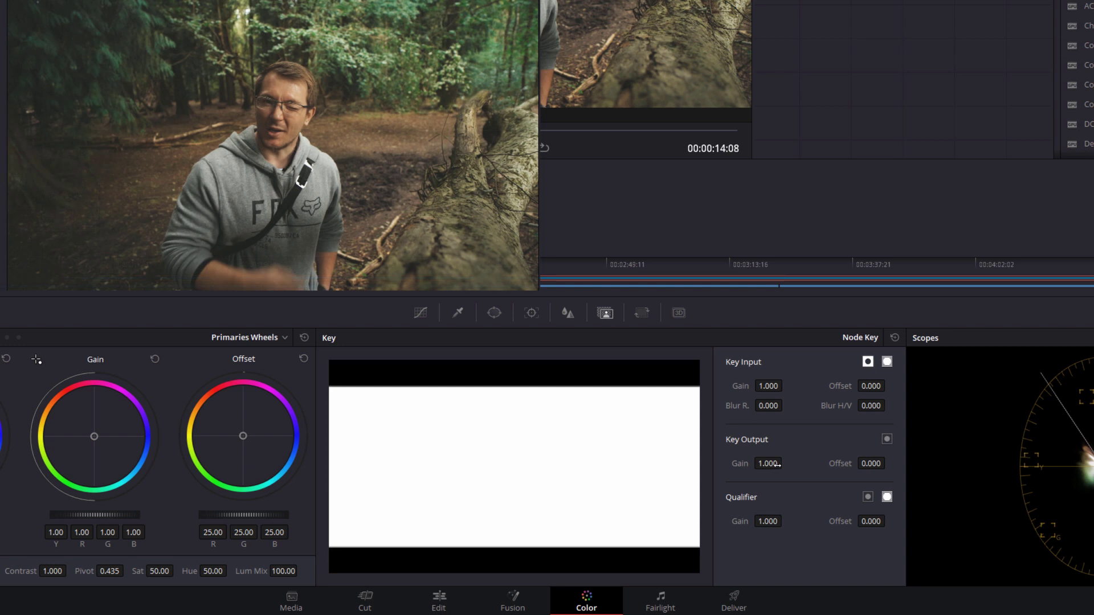
drag(776, 465, 785, 464)
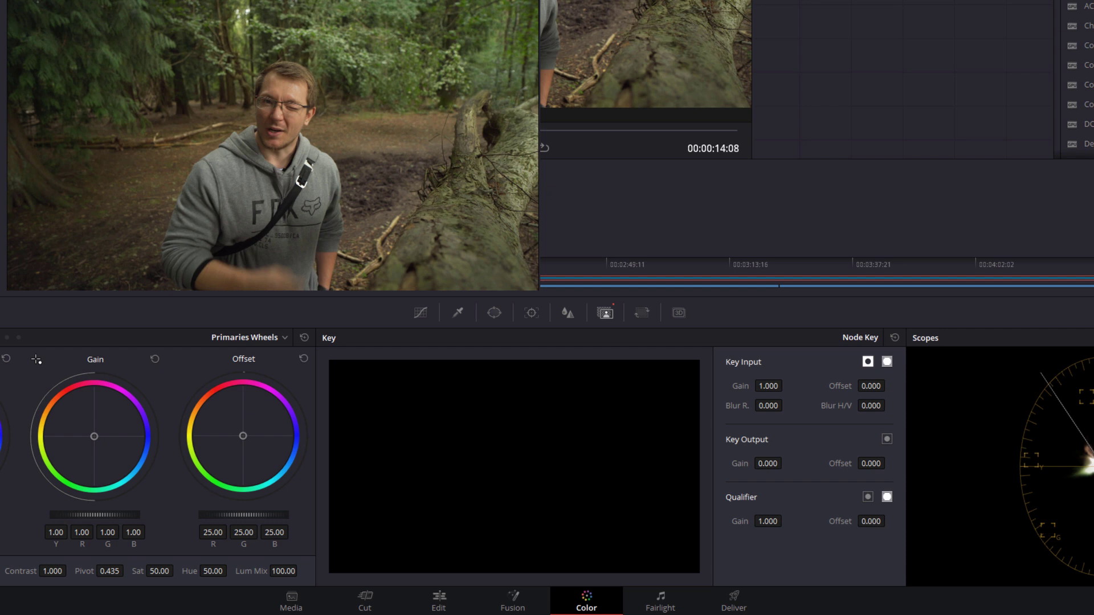
drag(776, 465, 789, 464)
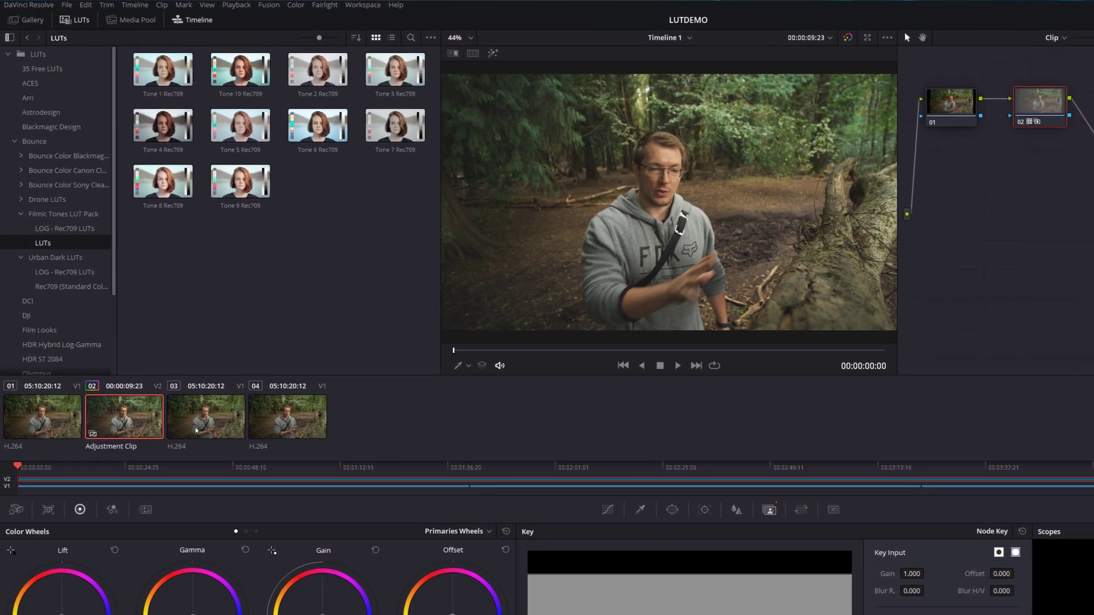
Bring clip 03 up for grading from the Color page clip strip.
click(196, 421)
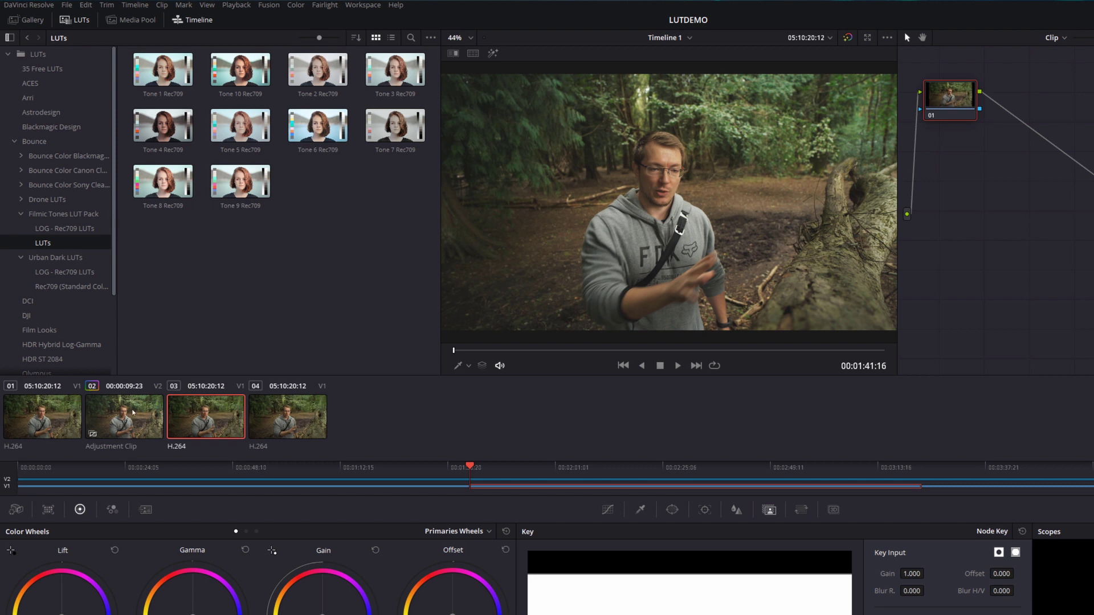
Add the partially blended LUT node after node 01 on clip 03, then on clips 01, 03 and 04 together.
key(alt+s)
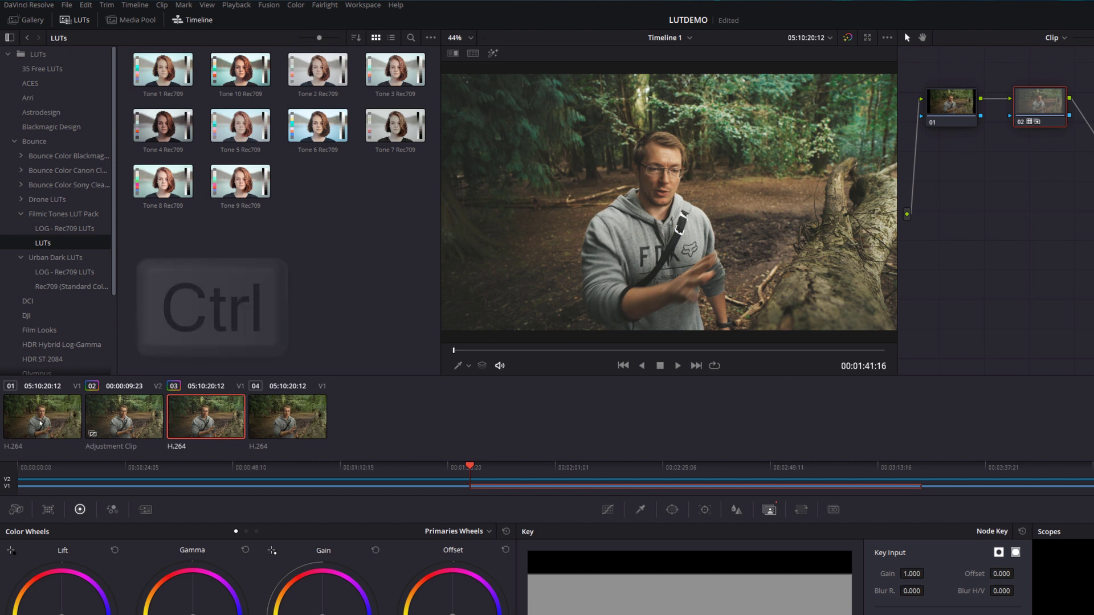
ctrl+click(34, 420)
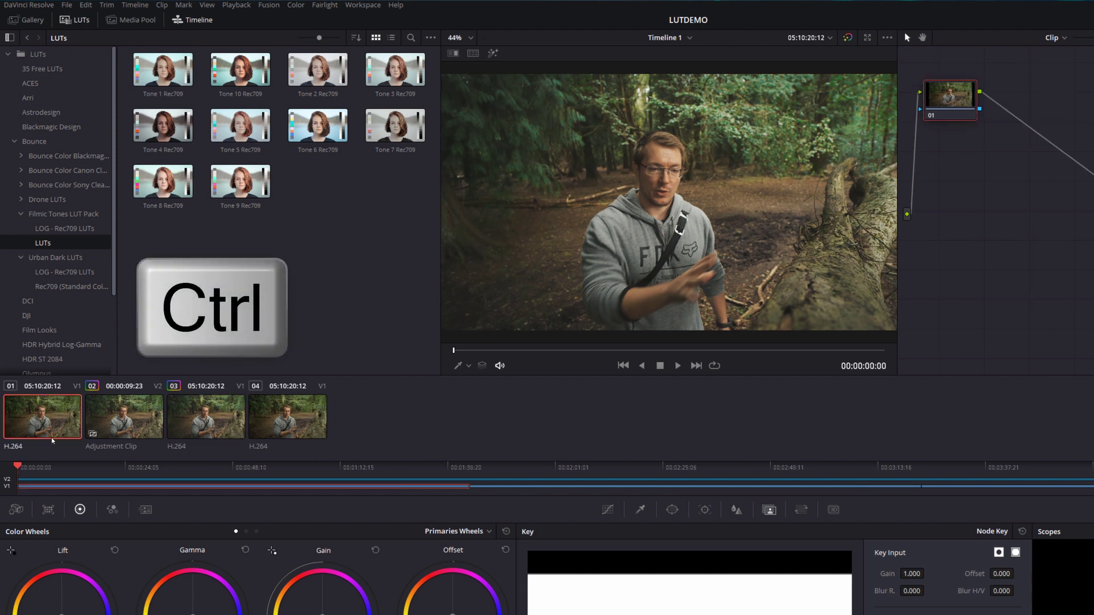
ctrl+click(196, 418)
ctrl+click(280, 424)
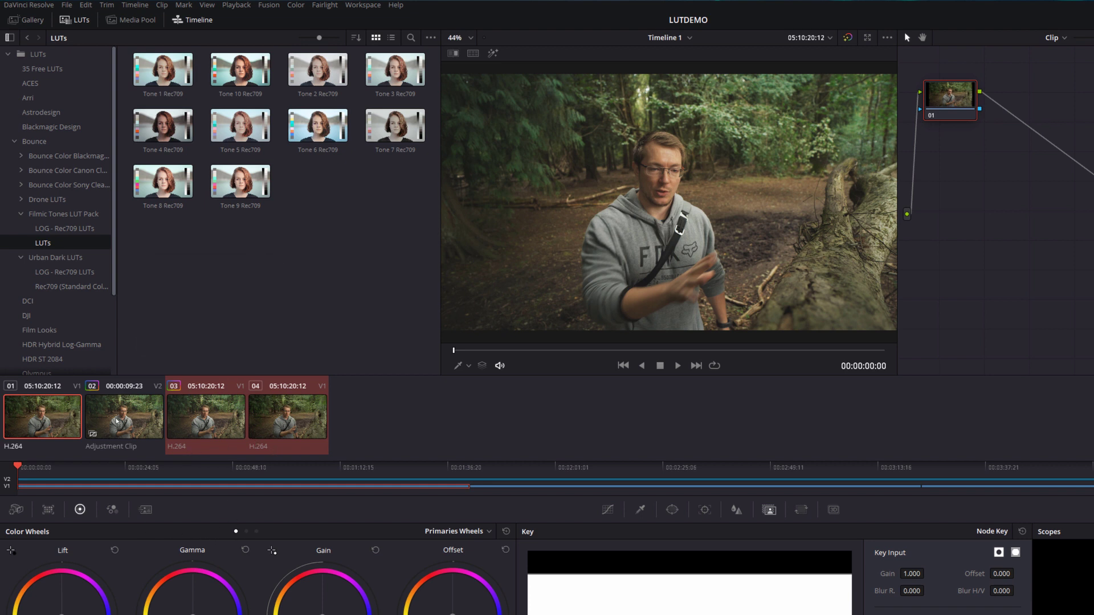
key(alt+s)
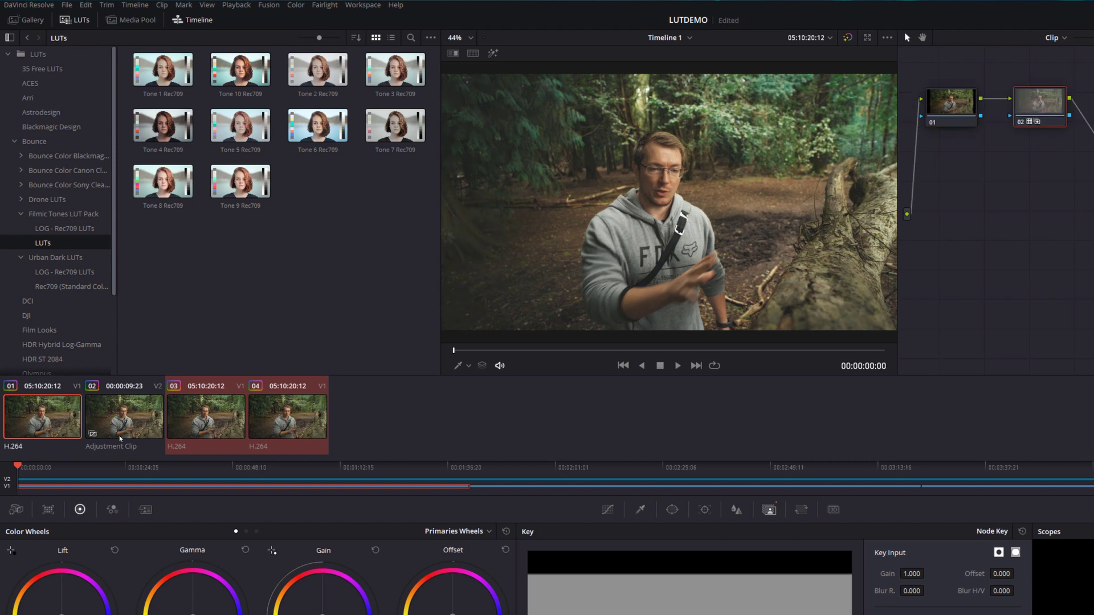